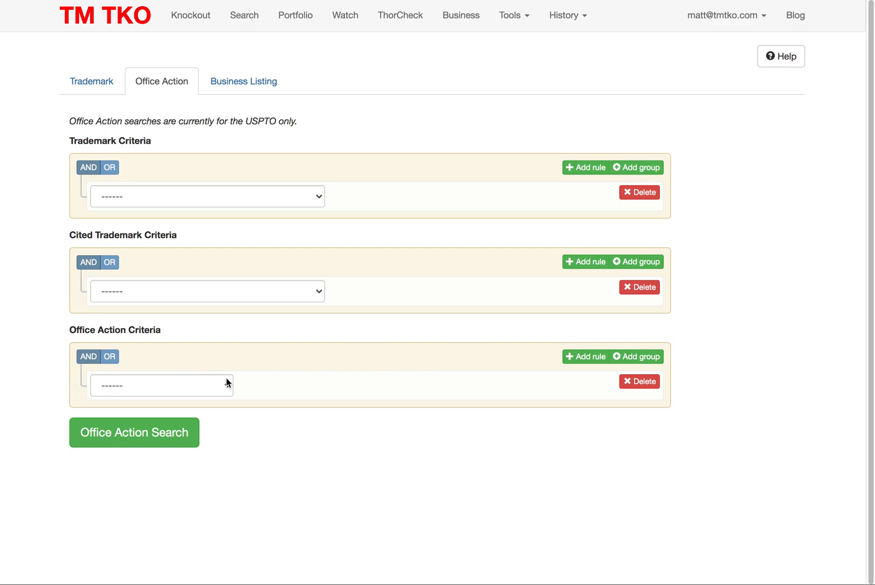
Step: Add an Issue Type rule to the office action criteria, matching any of Section 2(e)(5)
key("Tab")
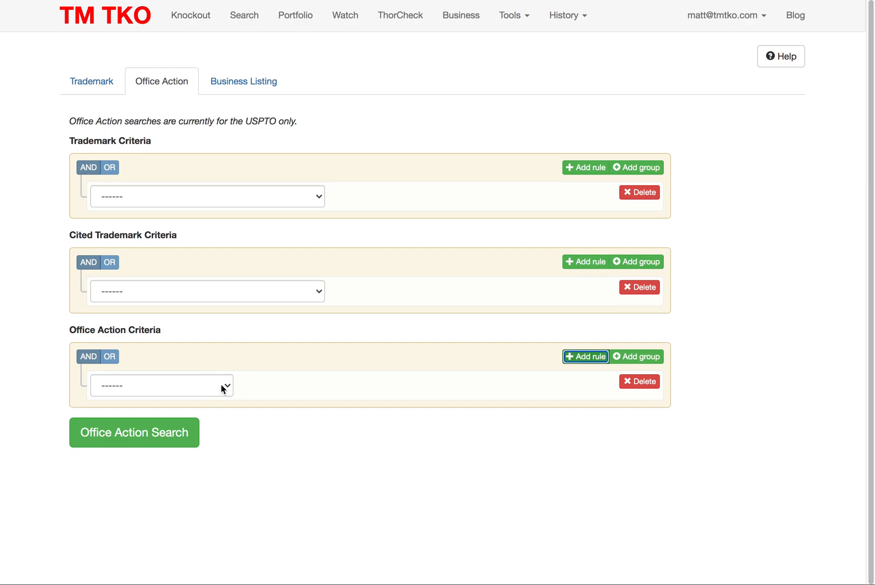
left_click(222, 389)
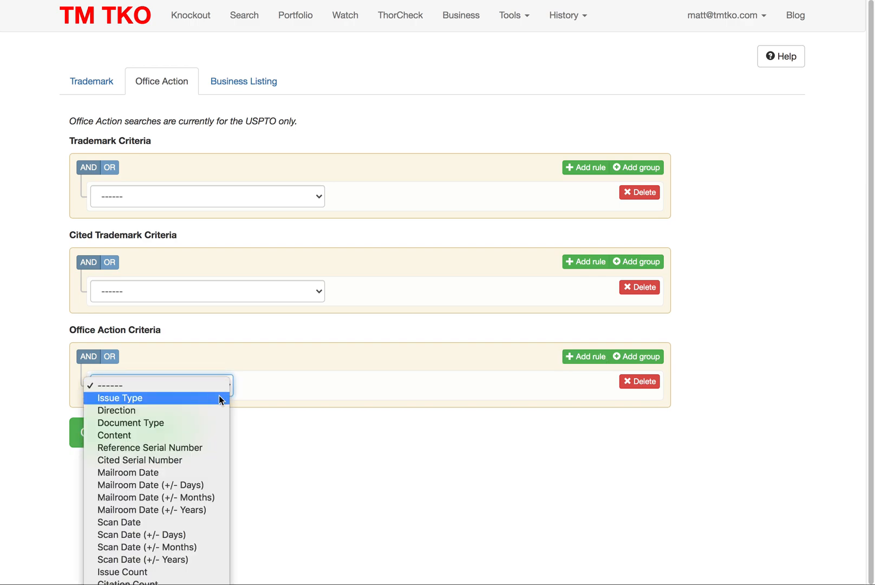
left_click(221, 399)
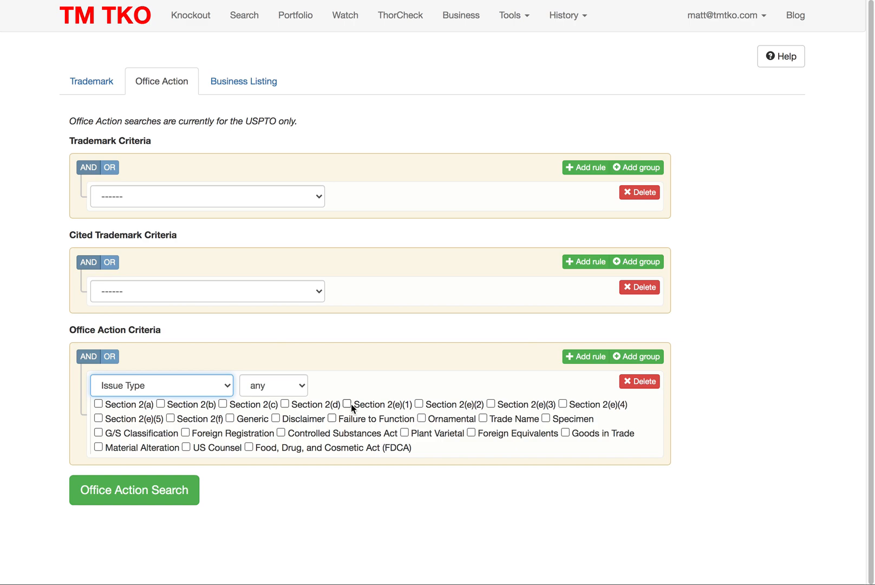
left_click(121, 417)
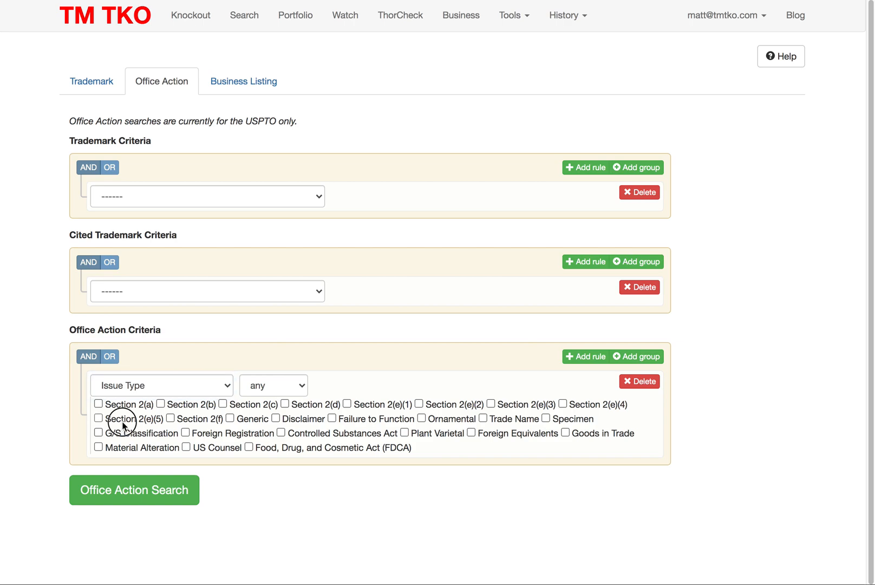
Step: Add a second office action rule requiring the Content to match any of "configuration"
left_click(590, 358)
left_click(208, 477)
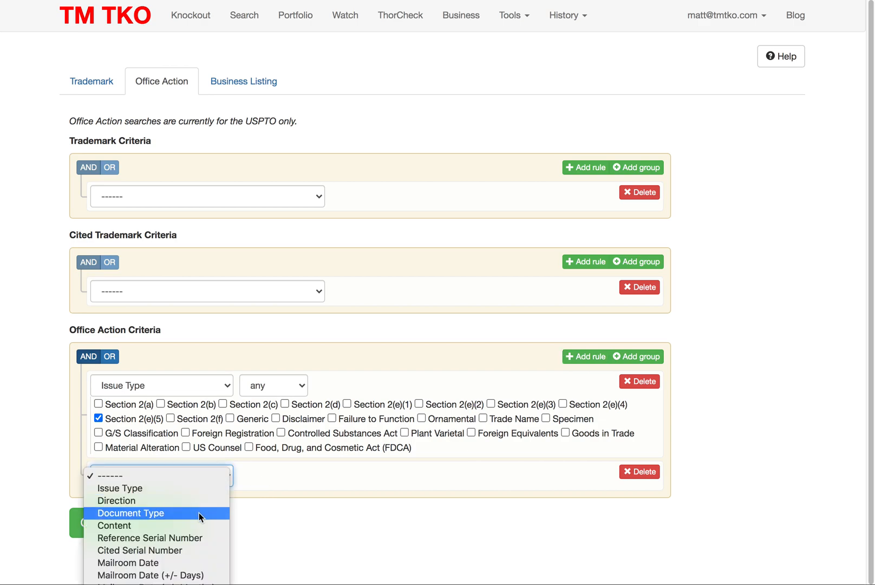
left_click(187, 525)
left_click(360, 483)
type("co")
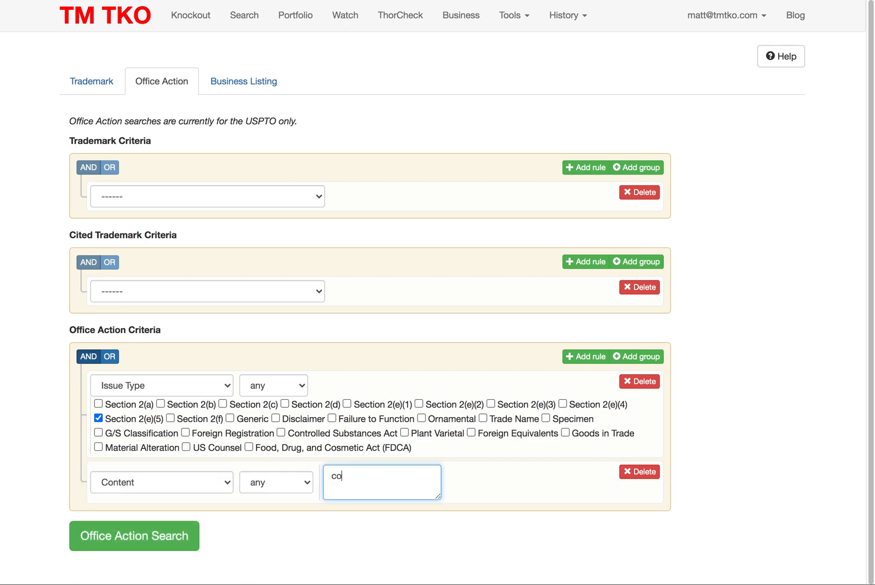
type("nfiguration")
Step: Set the first trademark criteria rule to Lifecycle Status equal to Registered
left_click(252, 196)
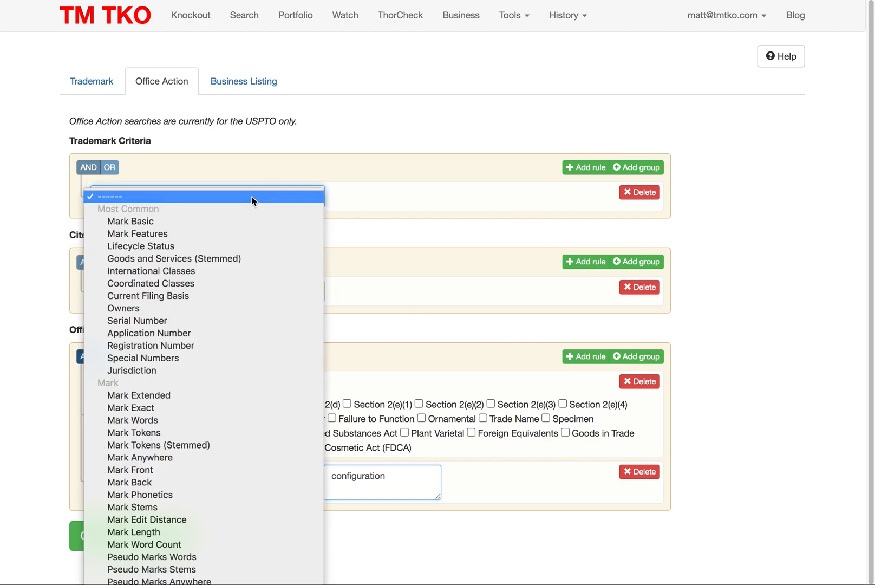
left_click(262, 244)
left_click(499, 196)
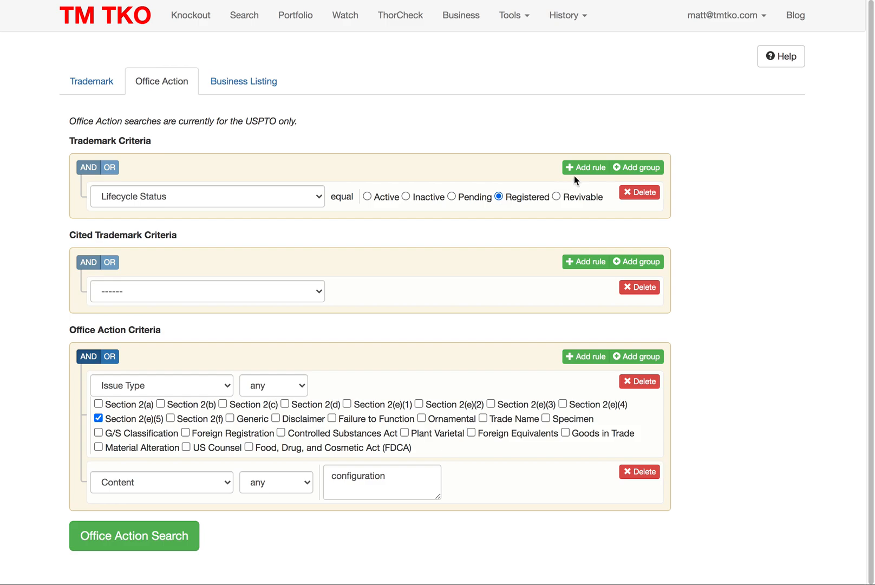
Step: Add a trademark criteria rule for International Classes that matches any of class 007
left_click(585, 167)
left_click(276, 236)
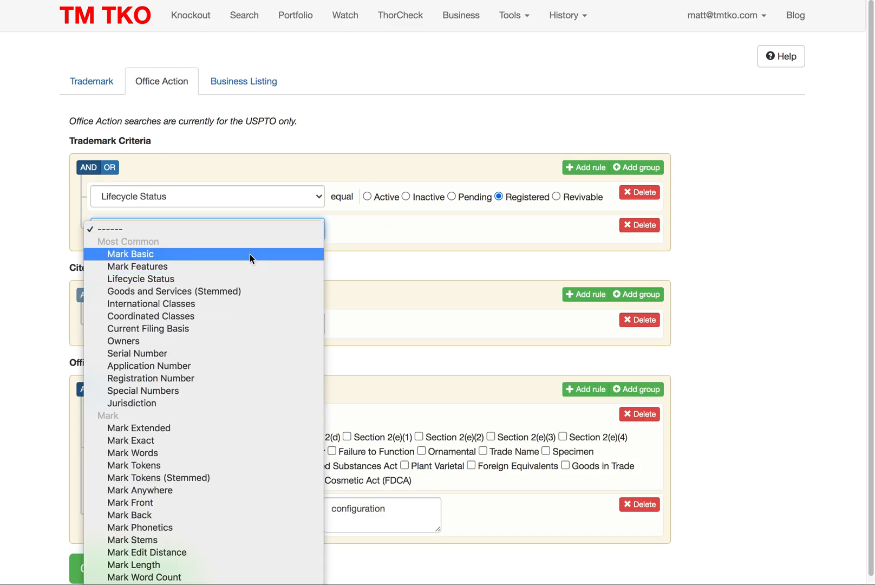
left_click(219, 303)
left_click(272, 248)
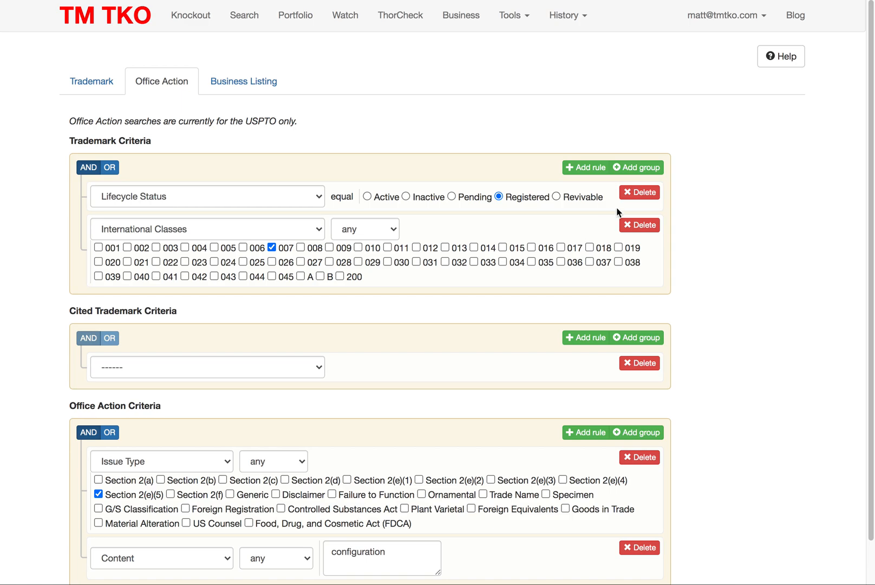
Step: Add a third trademark criteria rule based on Registration Date
left_click(585, 167)
left_click(297, 304)
key("r")
scroll(297, 306, "down", 10)
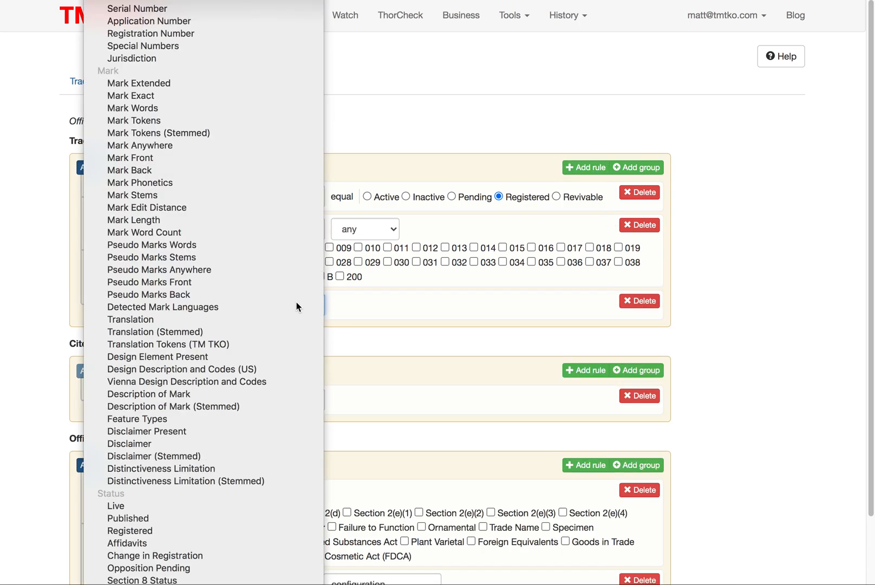
key("r")
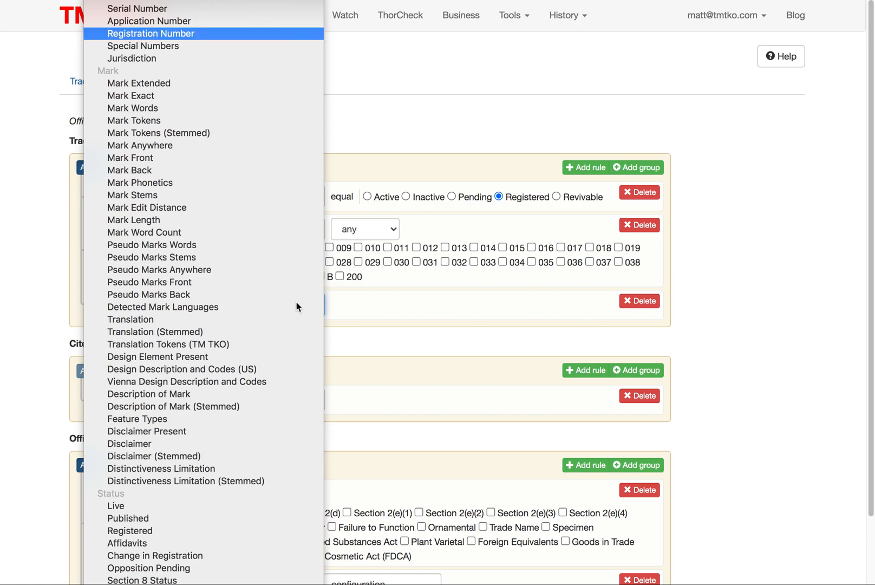
scroll(296, 307, "down", 15)
left_click(296, 307)
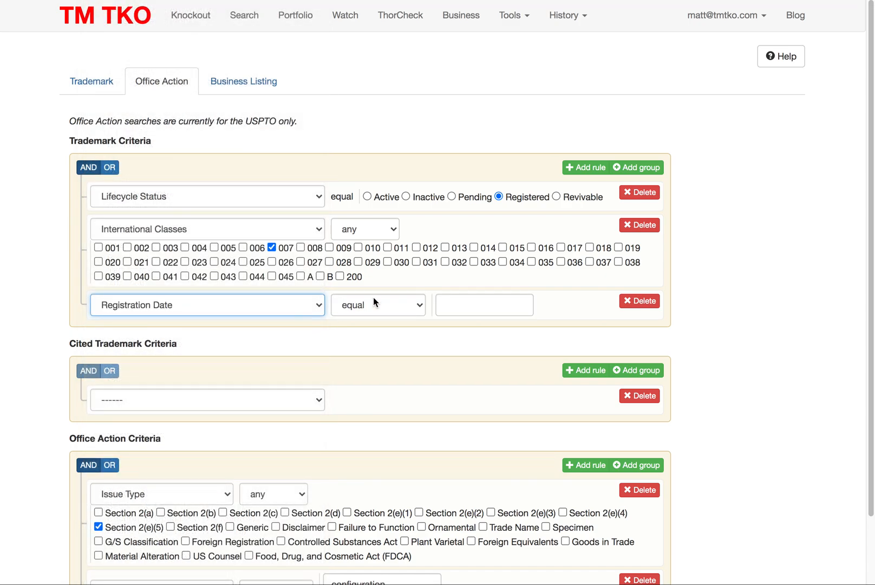
Step: Limit the registration date to greater or equal 01/01/2016
left_click(373, 303)
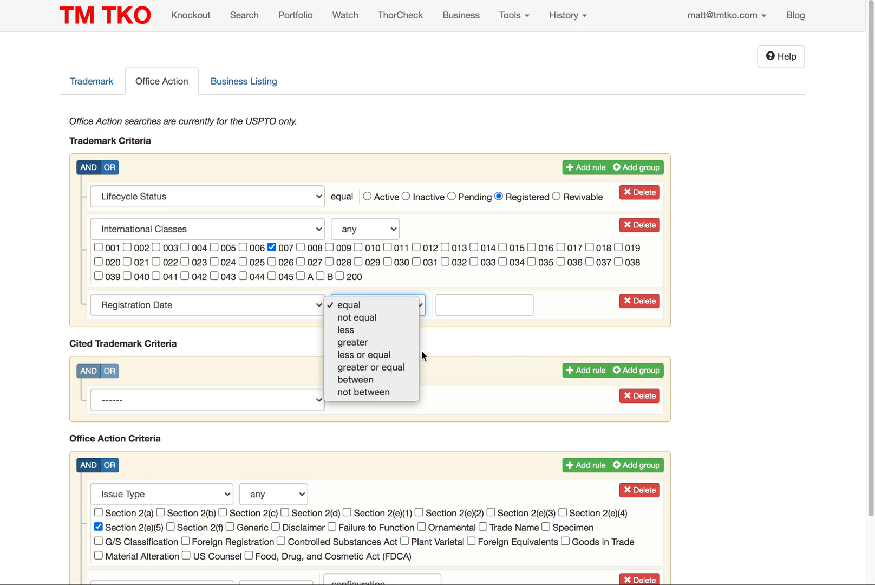
left_click(409, 367)
left_click(471, 305)
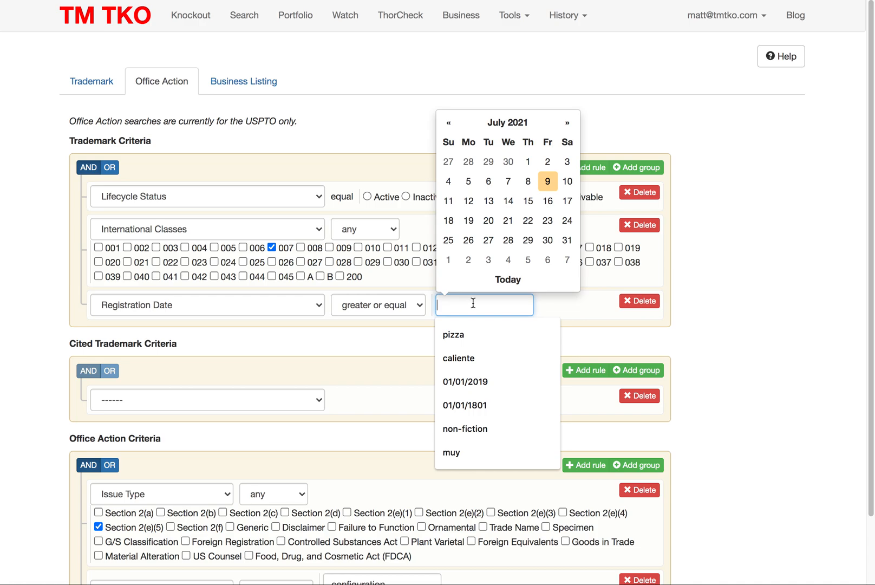
type("1/01/201")
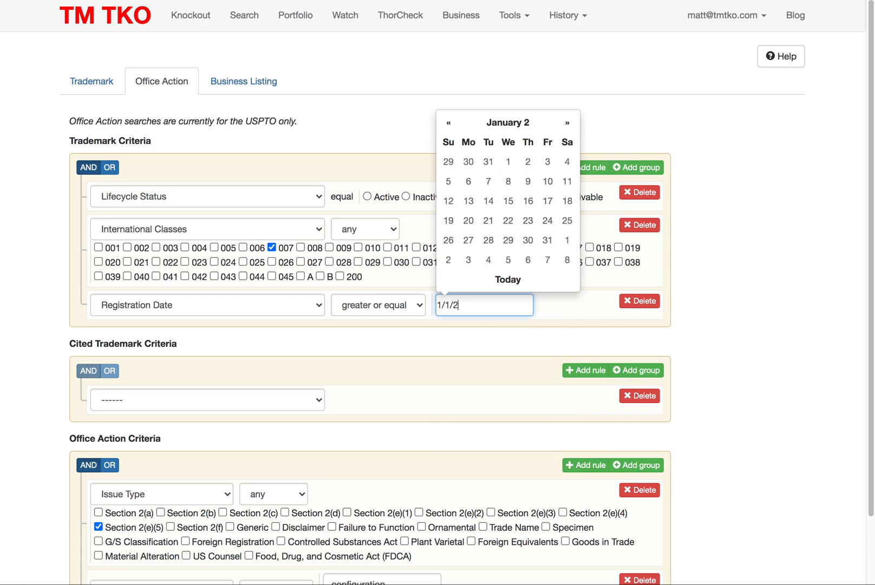
type("6")
key("Tab")
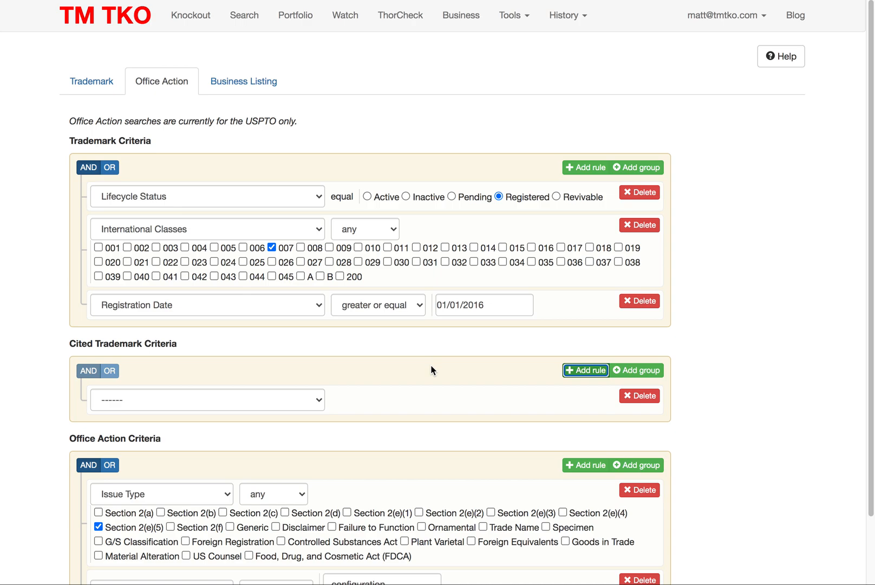
Step: Run the office action search and highlight the total number of matching records
scroll(436, 374, "down", 3)
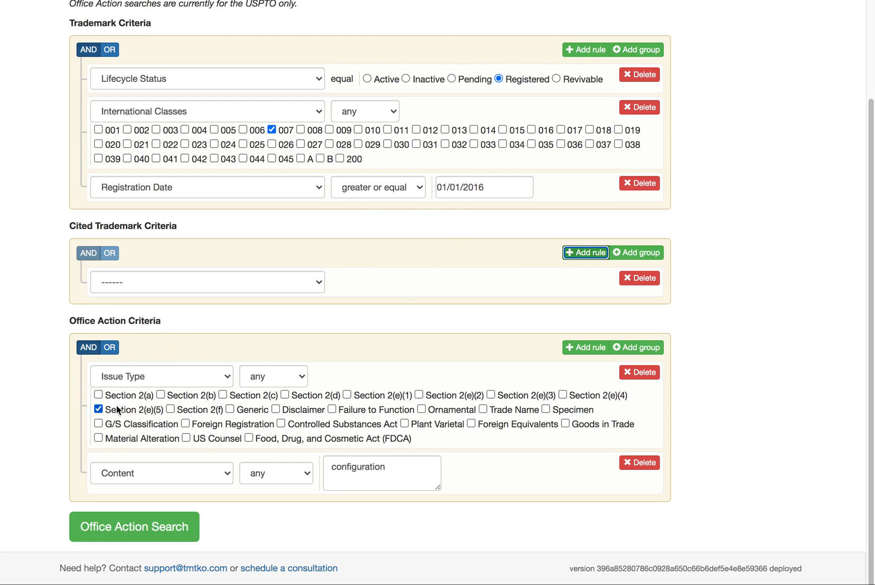
left_click(150, 522)
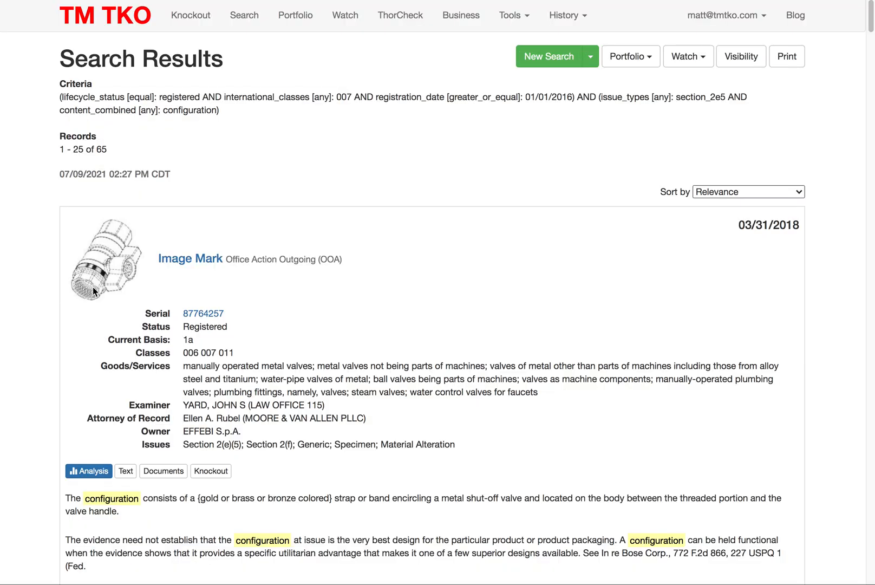
double_click(103, 148)
Step: Look through the search results, examining each mark's image, goods, issues and highlighted configuration excerpts
scroll(496, 412, "down", 4)
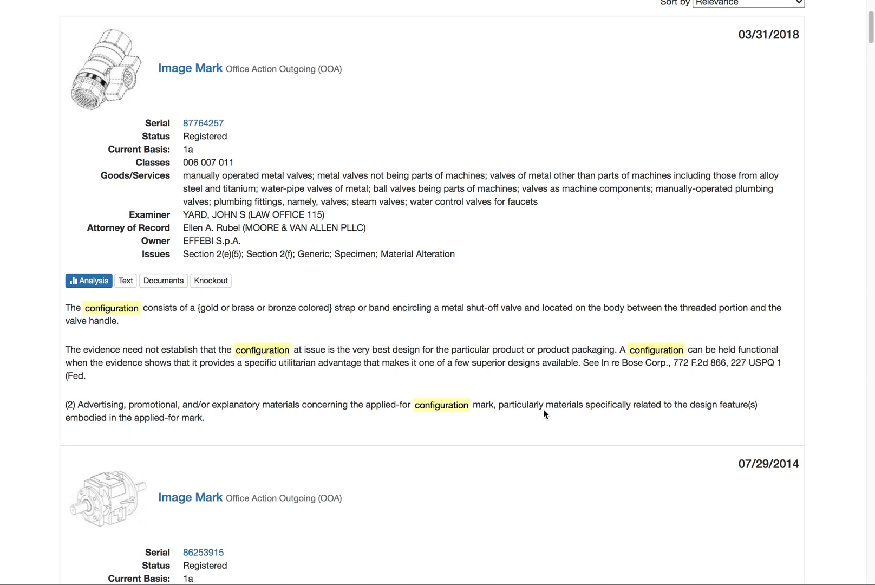
scroll(542, 409, "down", 8)
scroll(535, 401, "down", 10)
scroll(528, 379, "down", 10)
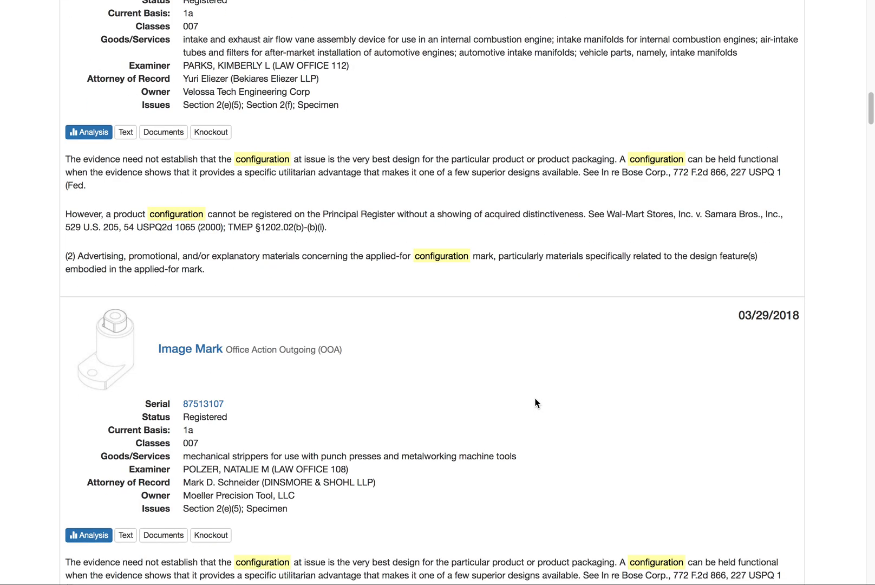
scroll(518, 357, "down", 2)
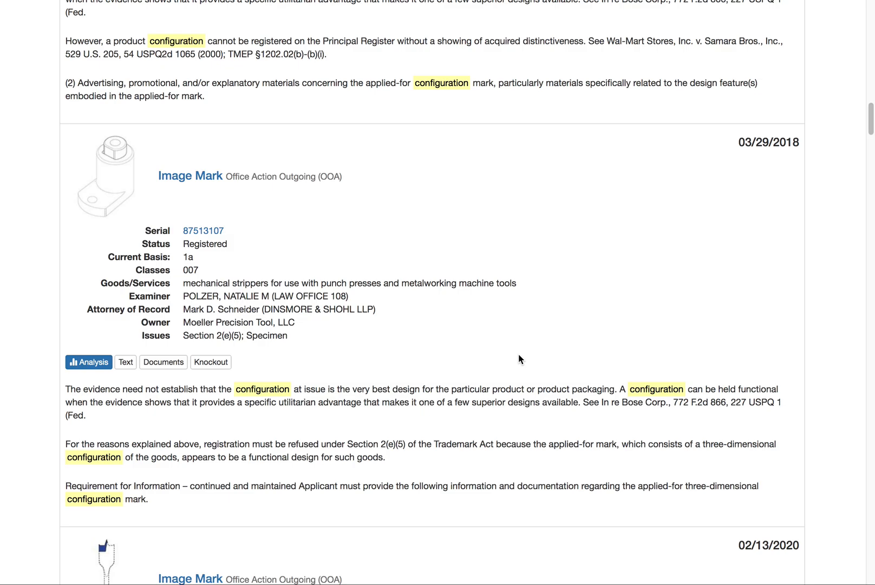
scroll(518, 356, "up", 8)
scroll(303, 243, "up", 1)
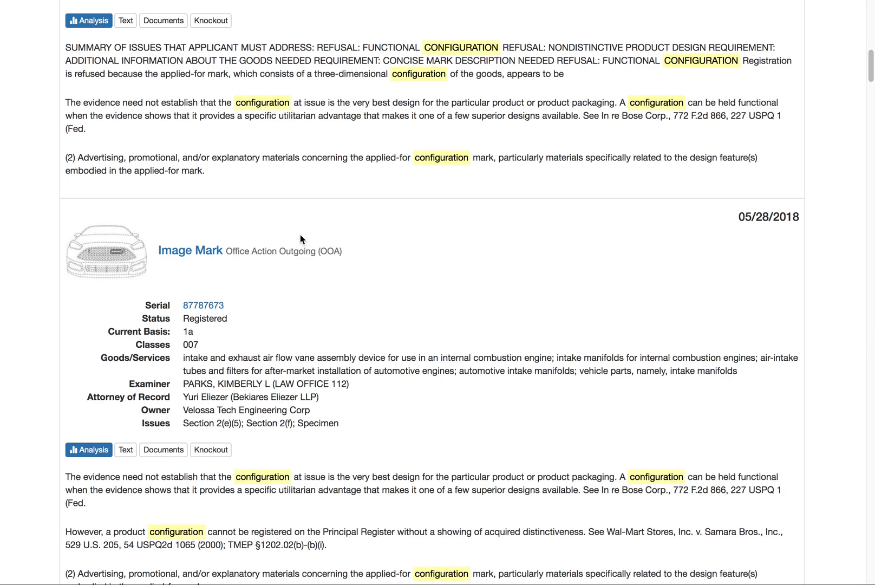
scroll(300, 235, "up", 10)
scroll(300, 235, "up", 6)
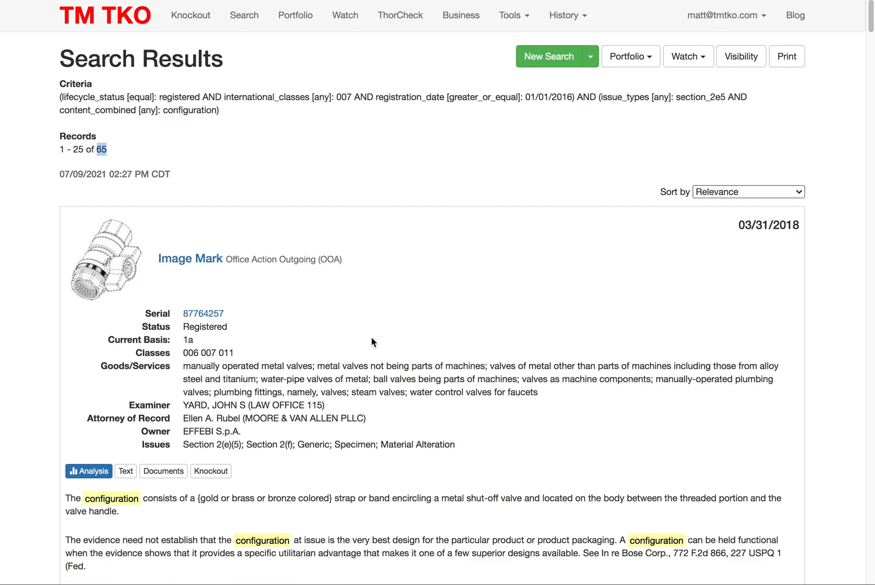
Step: Review the list of prosecution documents for the metal valve mark dated 03/31/2018, and close it
scroll(379, 271, "down", 3)
scroll(382, 275, "up", 1)
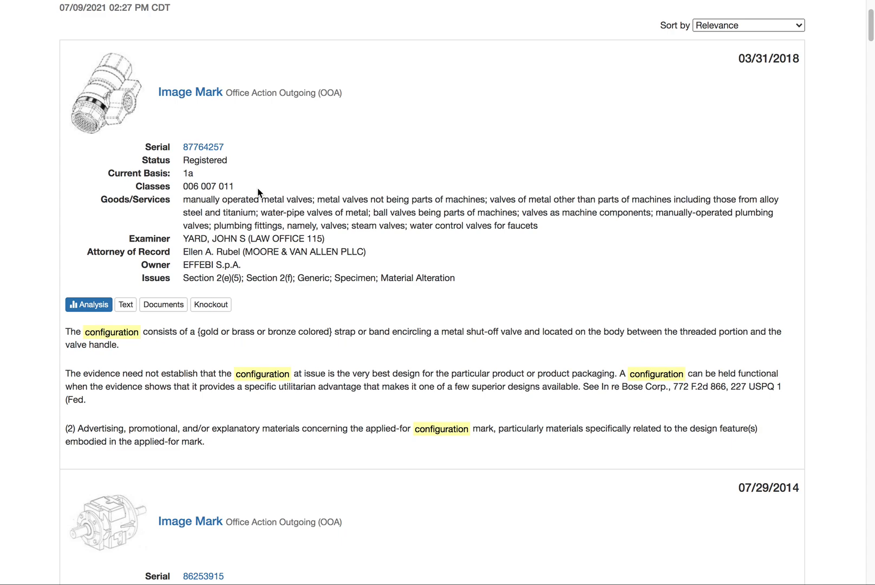
left_click(173, 306)
scroll(352, 259, "down", 1)
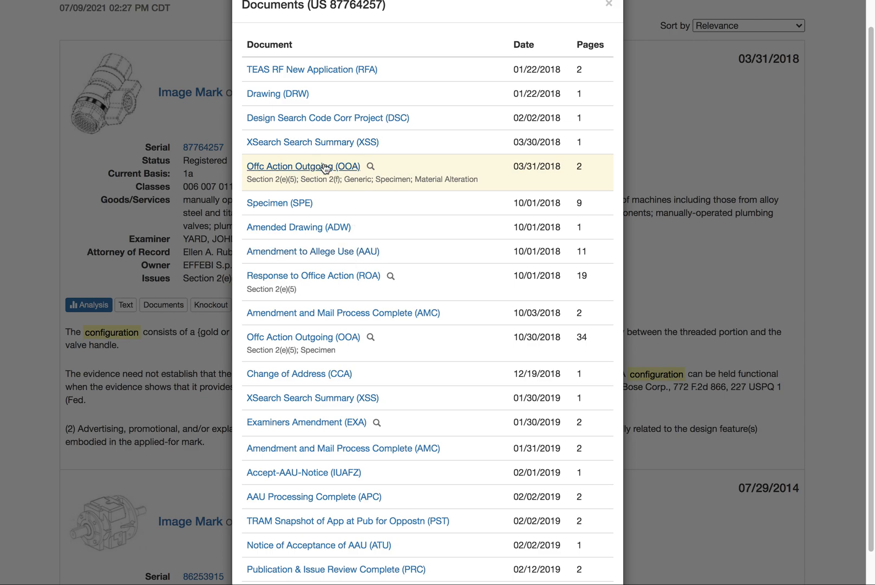
scroll(339, 182, "down", 2)
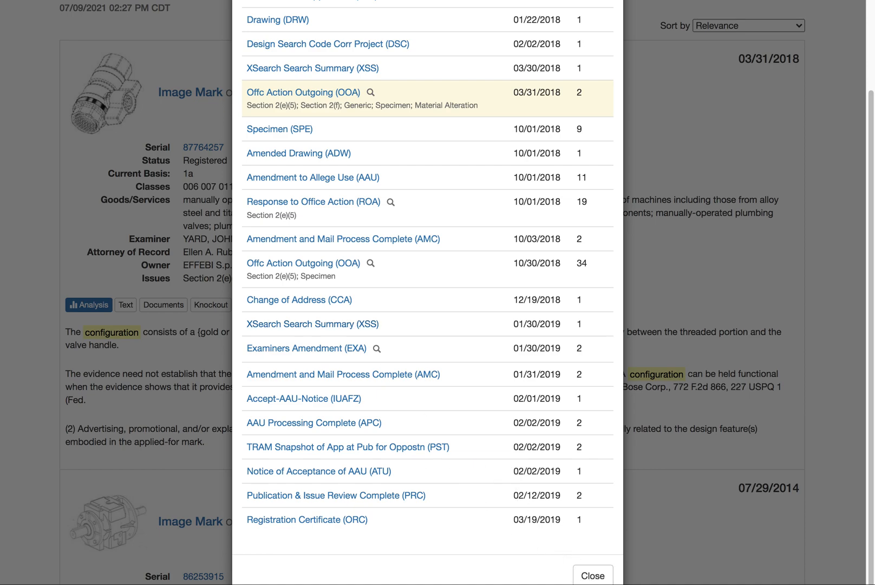
left_click(593, 575)
Step: Open the list of prosecution documents for the centrifugal pump bearing frame mark dated 07/29/2014
scroll(485, 409, "down", 1)
scroll(486, 409, "down", 5)
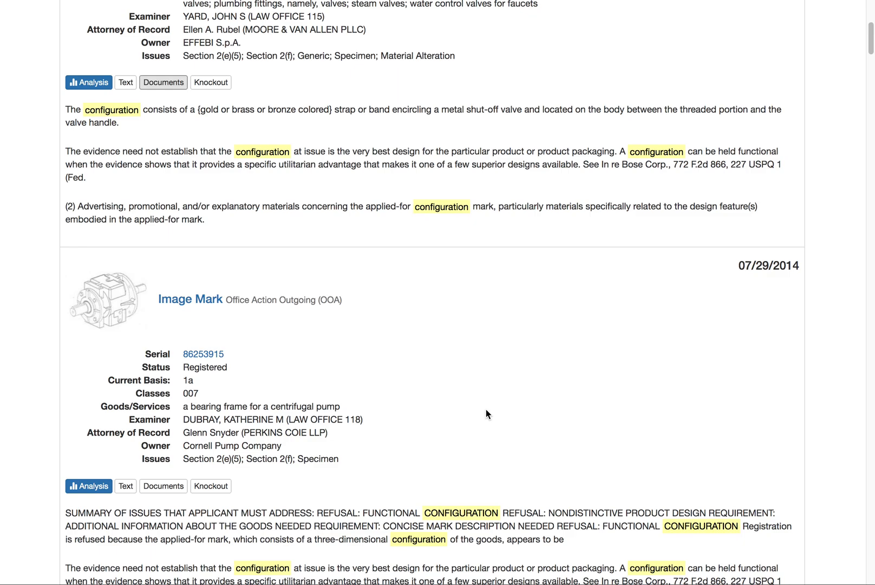
scroll(177, 334, "down", 2)
left_click(173, 303)
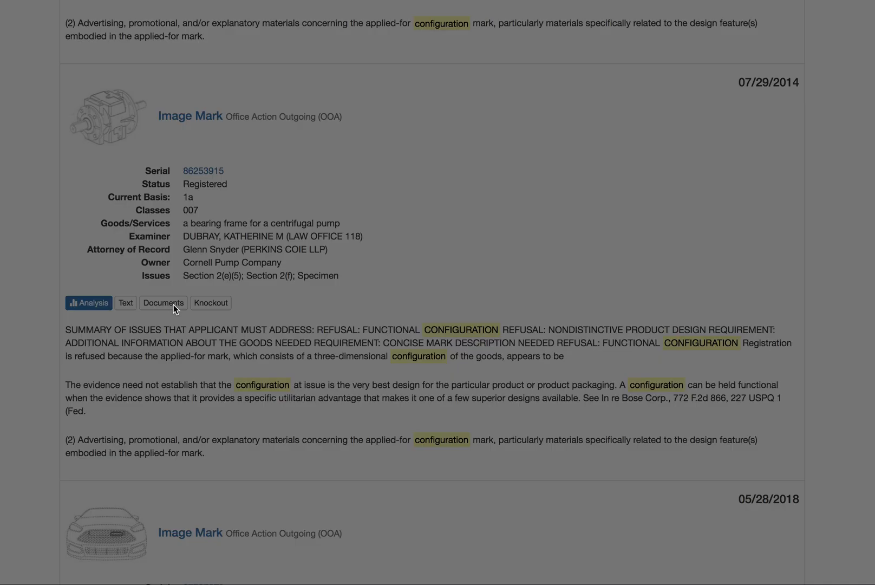